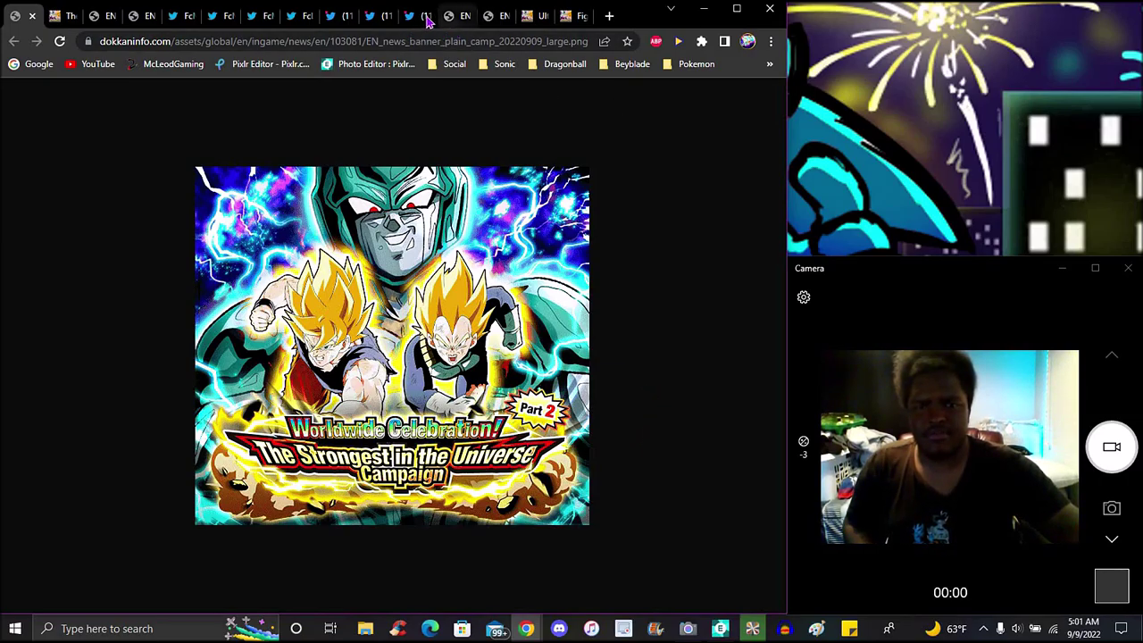
Step: Switch to the Twitter image tab showing the Dragon Stone rewards breakdown totalling 152
left_click(297, 15)
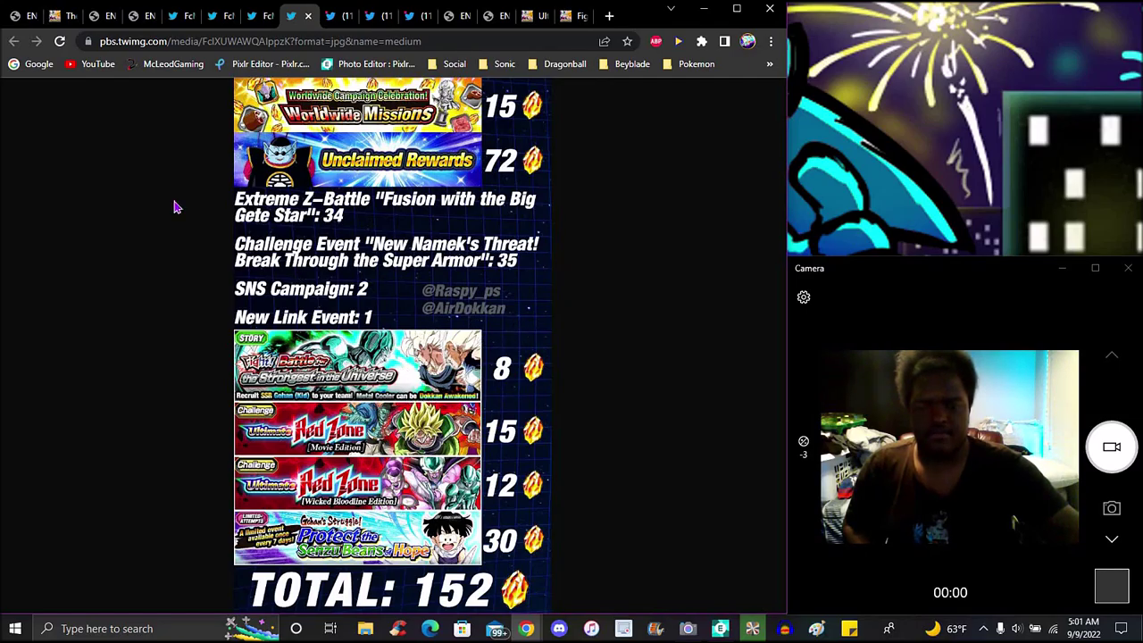
Step: Flip through the Worldwide Celebration, Worldwide Missions and Special Summon Ticket banners, then the coming-soon announcement
left_click(14, 16)
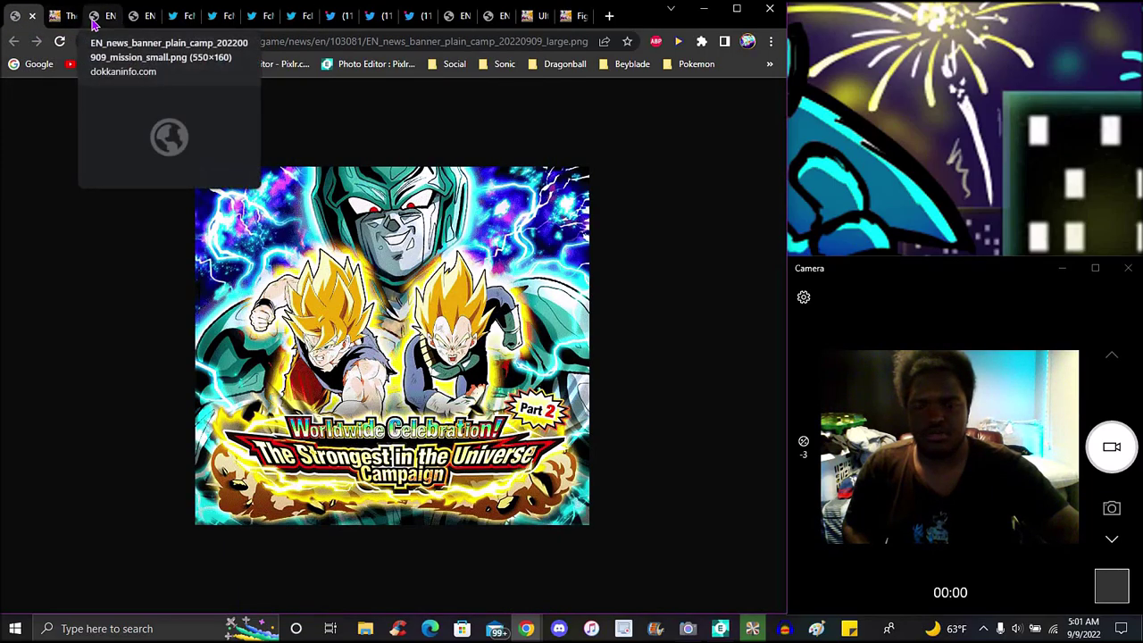
left_click(94, 15)
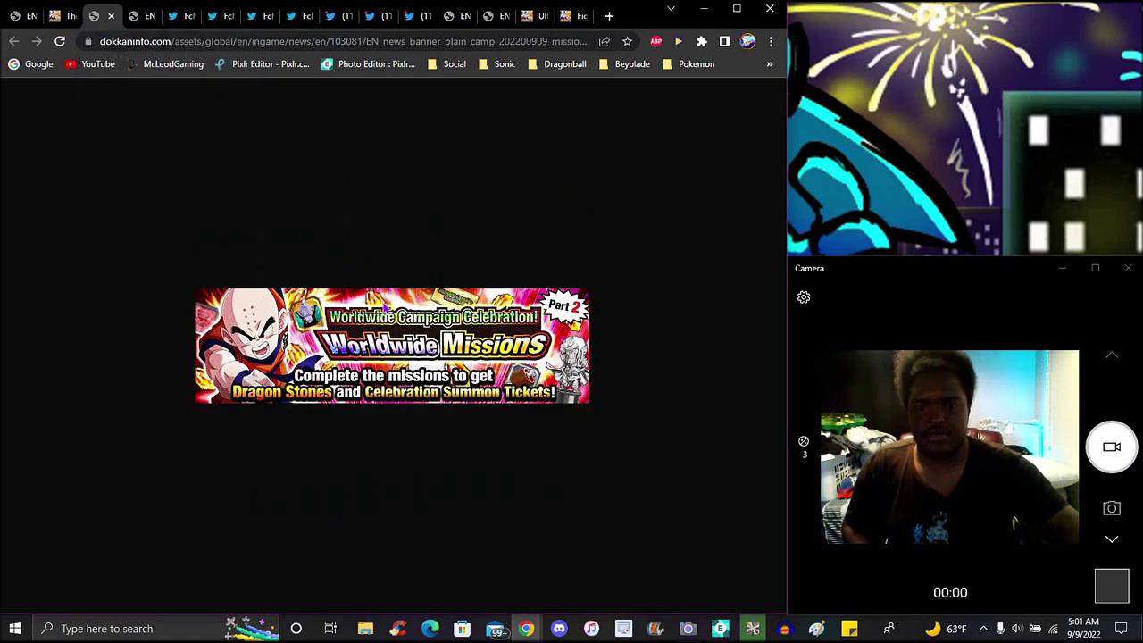
left_click(143, 15)
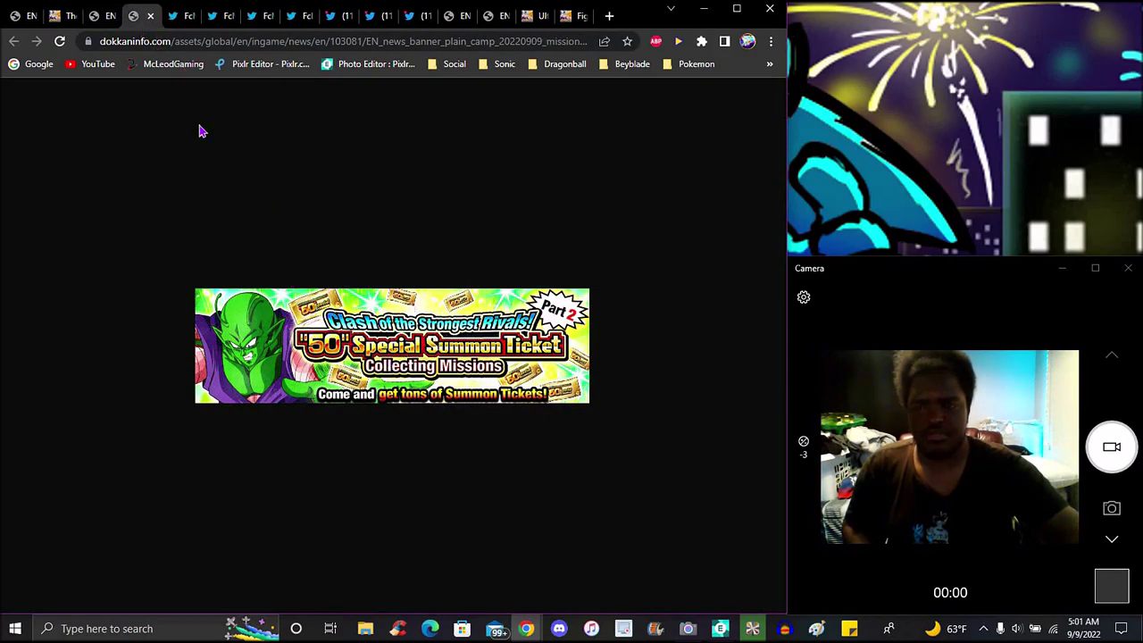
left_click(173, 16)
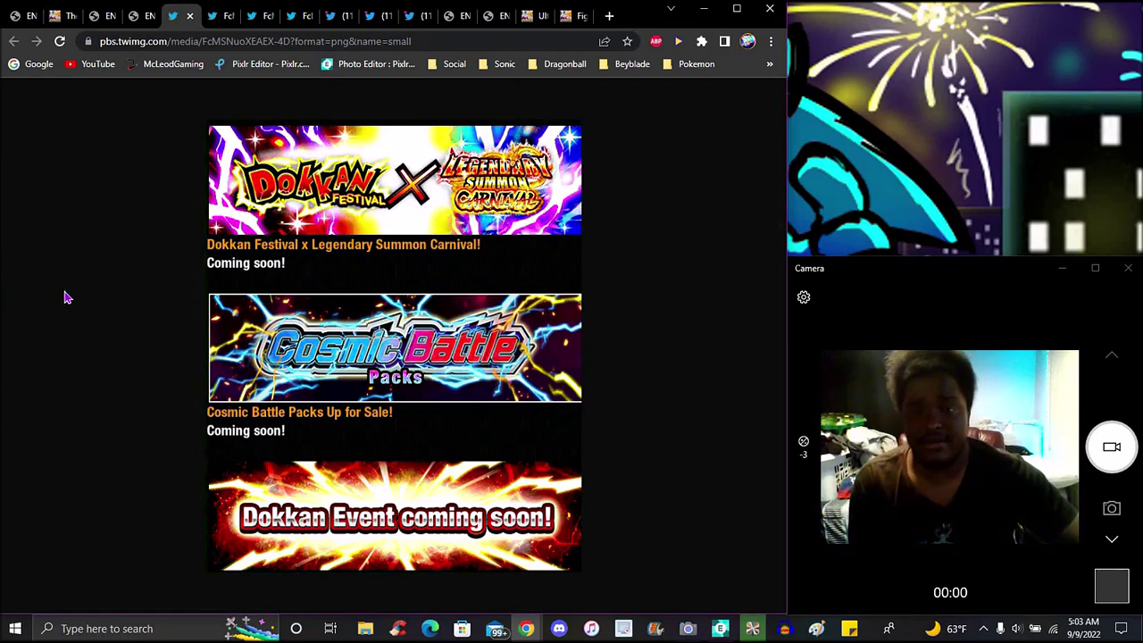
Step: View the Extreme Z-Area announcement, then the 2022/9/15 Japanese DB Story banner featuring SSR Cooler
left_click(220, 19)
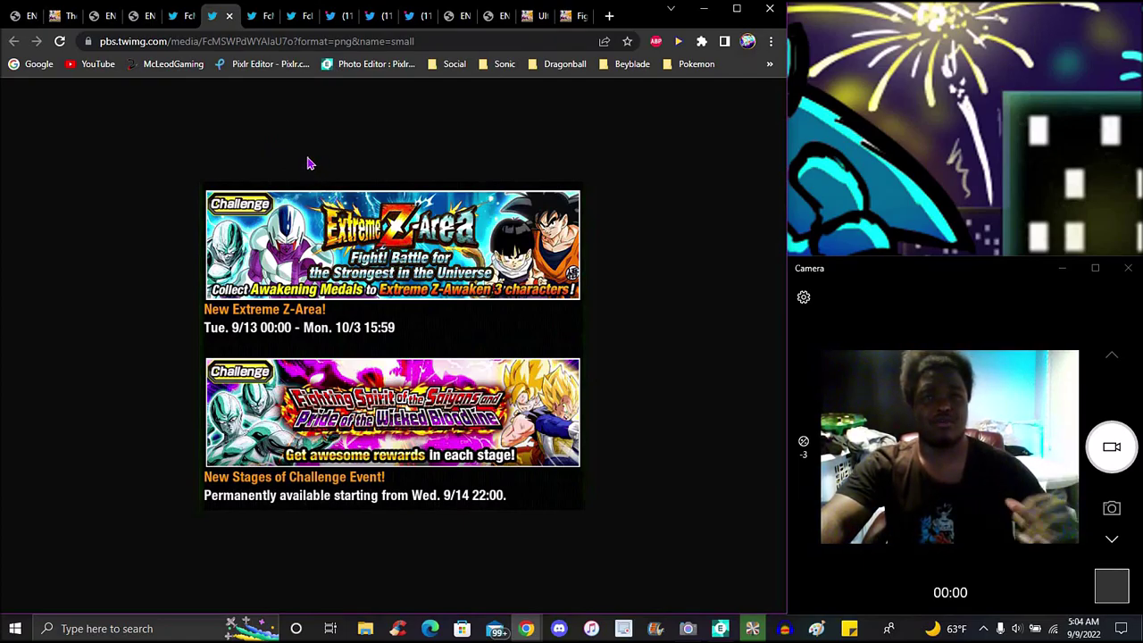
left_click(251, 15)
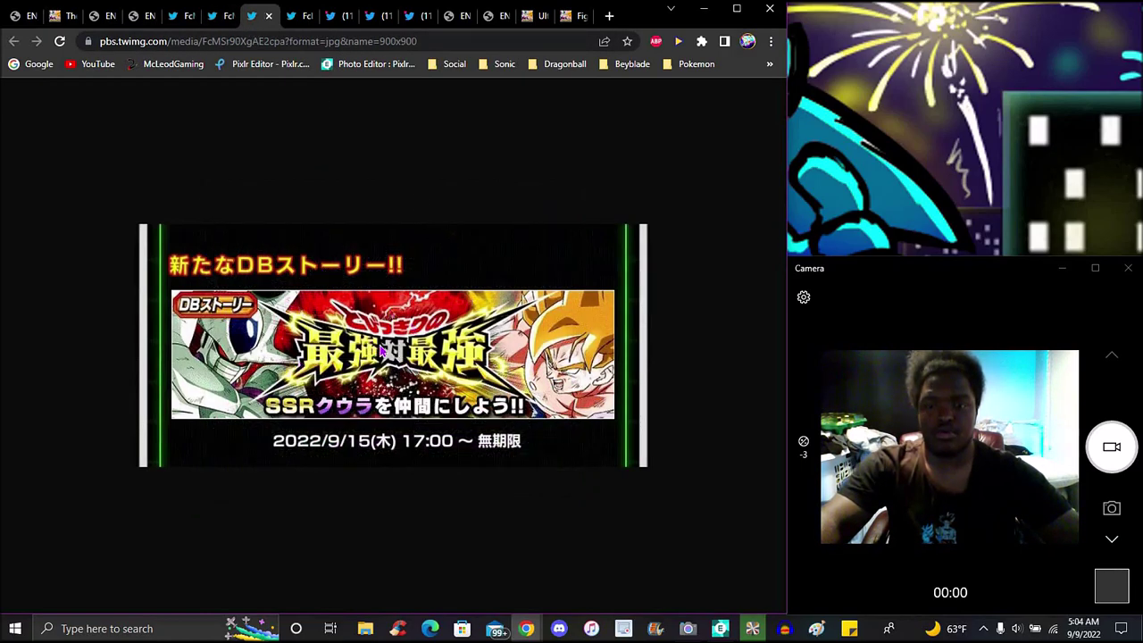
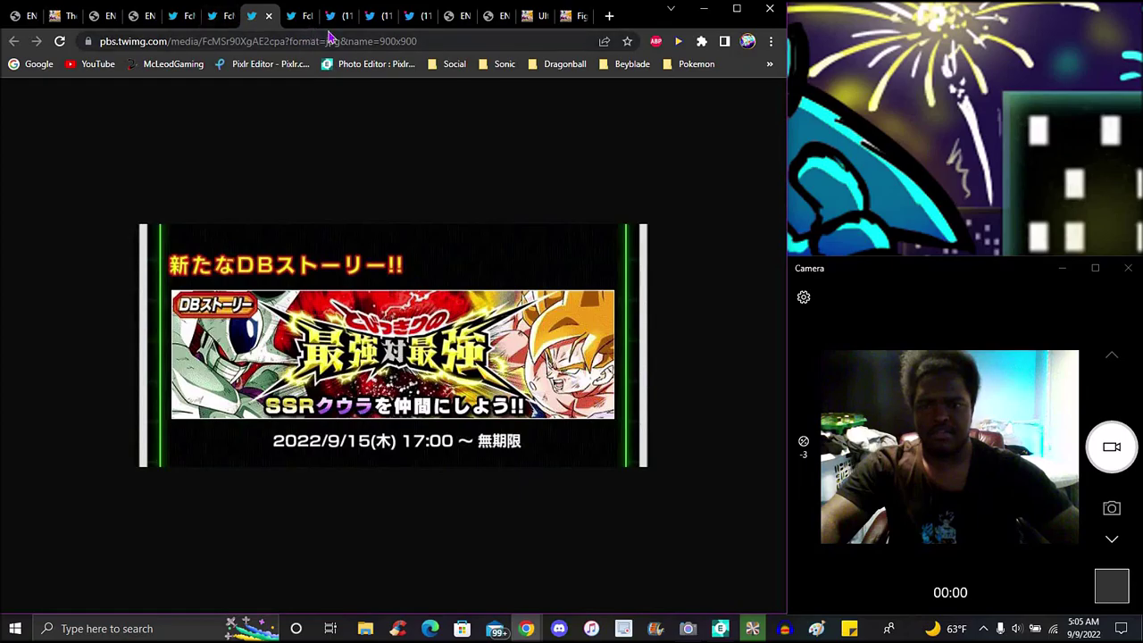
Step: Compare the stone-total graphic with AirDokkan's tweet listing 152+ Dragon Stones for tomorrow
left_click(295, 16)
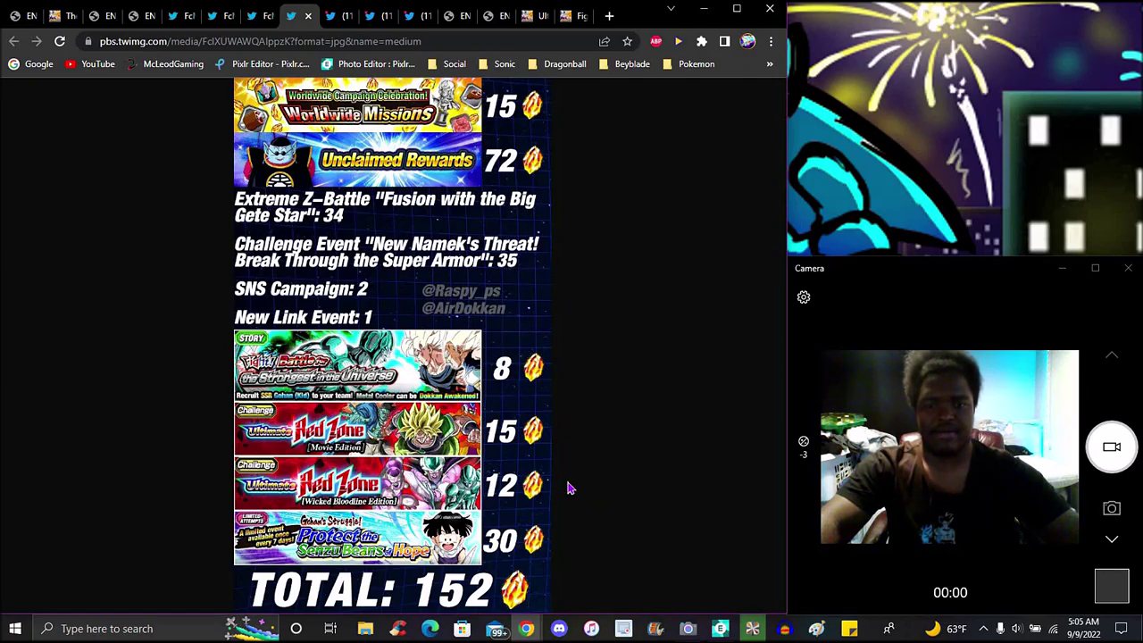
left_click(331, 16)
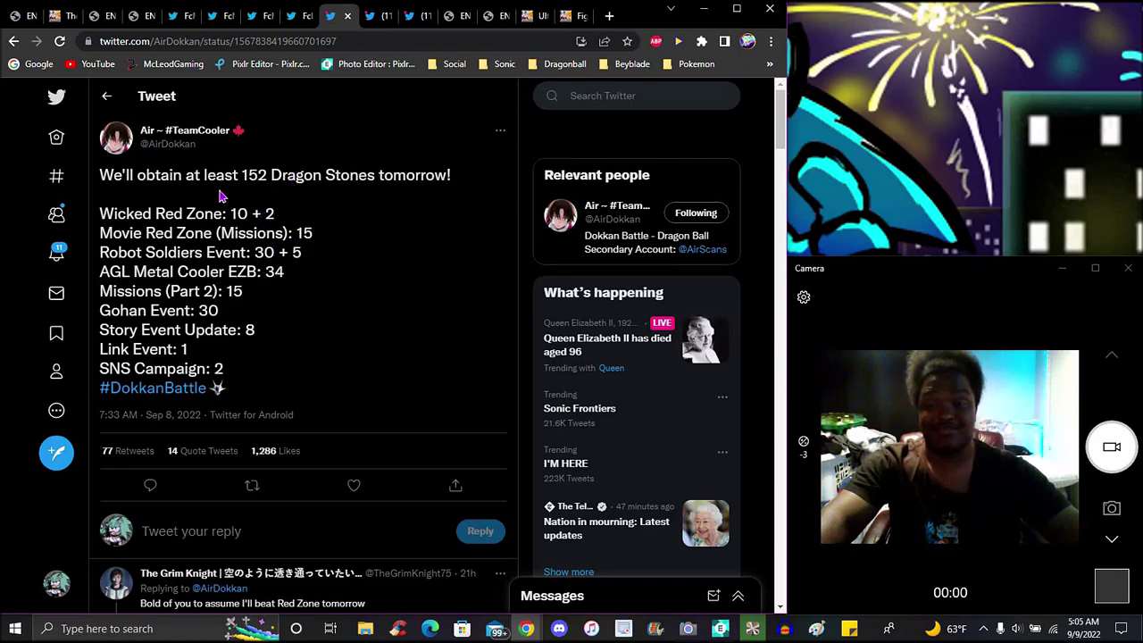
Step: Revisit the stone-total graphic, then bring up the New Red Zone Stages Info thread
left_click(292, 15)
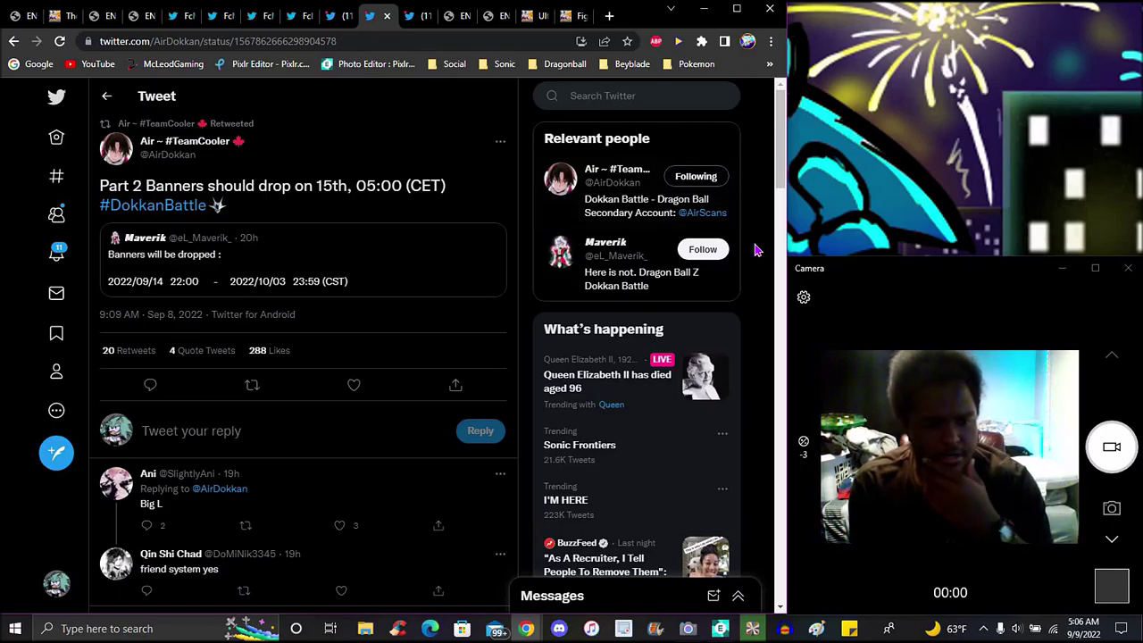
left_click(416, 15)
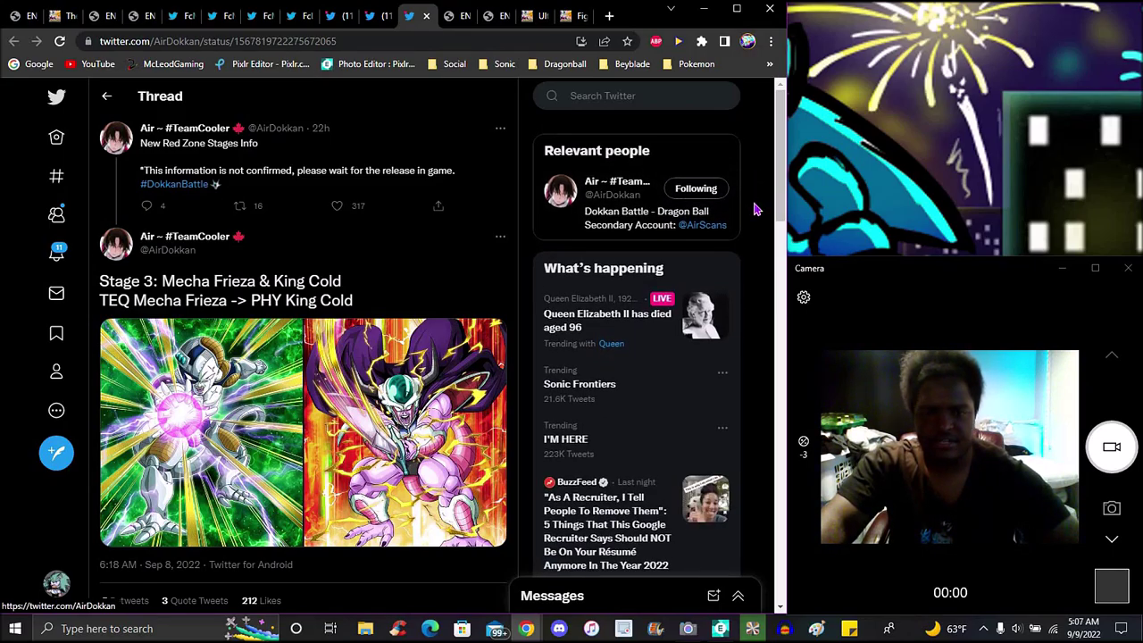
scroll(755, 210, "down", 1)
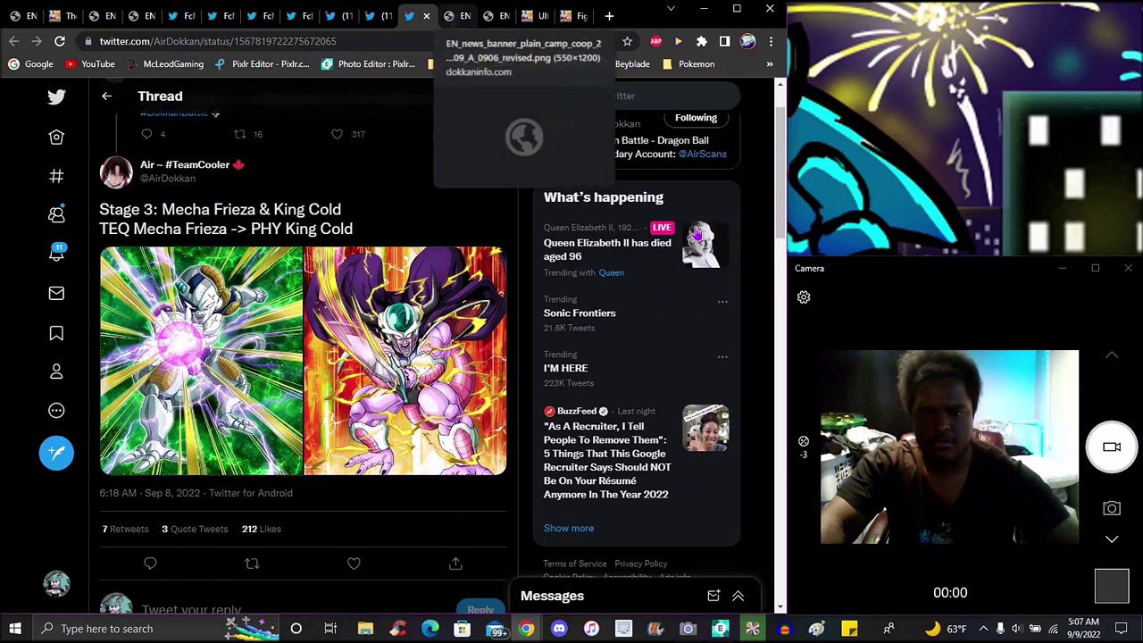
scroll(761, 184, "down", 1)
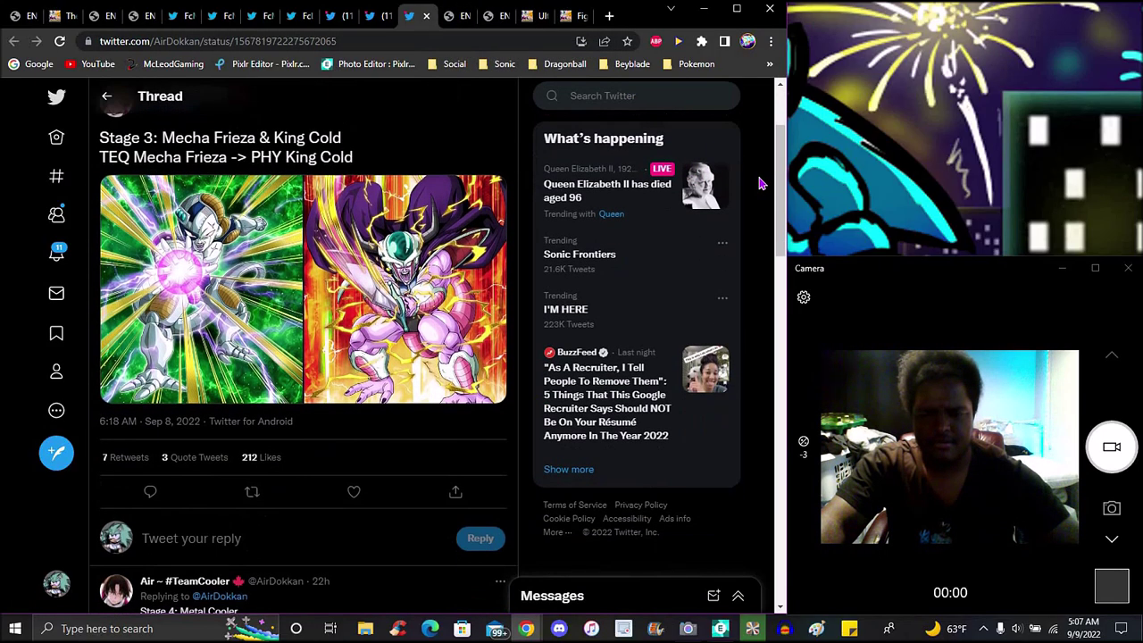
scroll(749, 198, "down", 1)
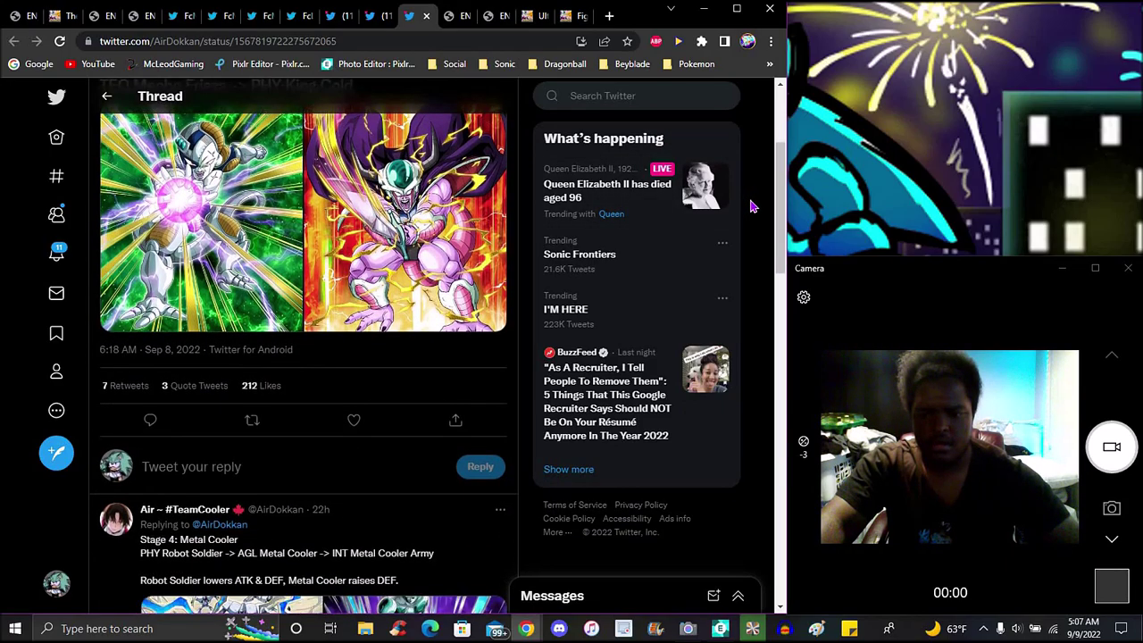
scroll(755, 210, "down", 1)
scroll(755, 215, "down", 1)
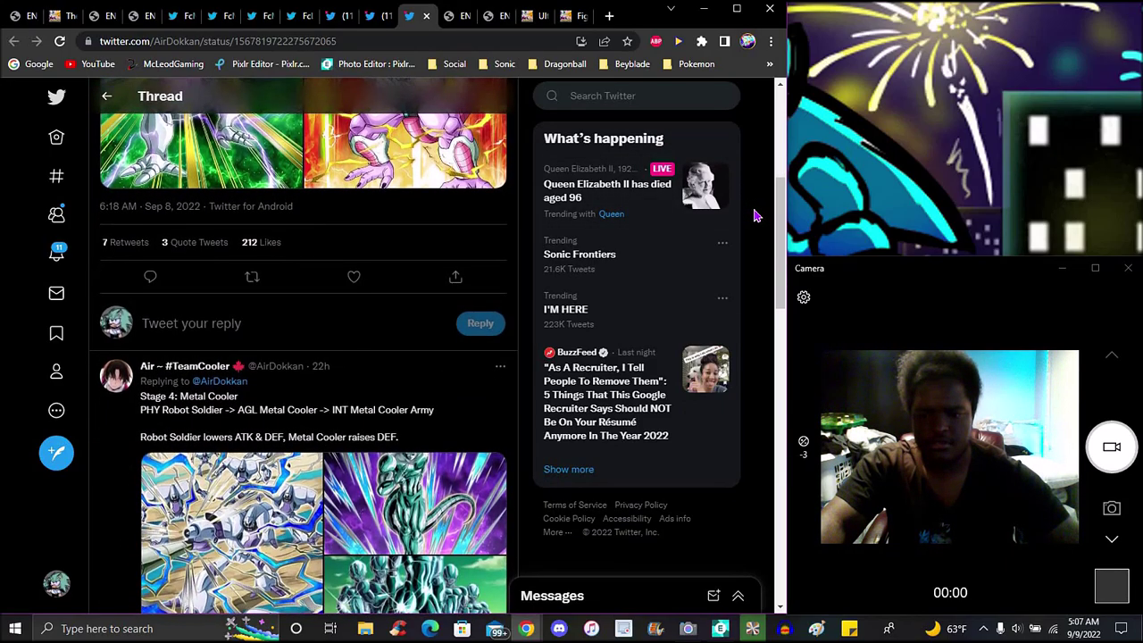
scroll(755, 215, "down", 1)
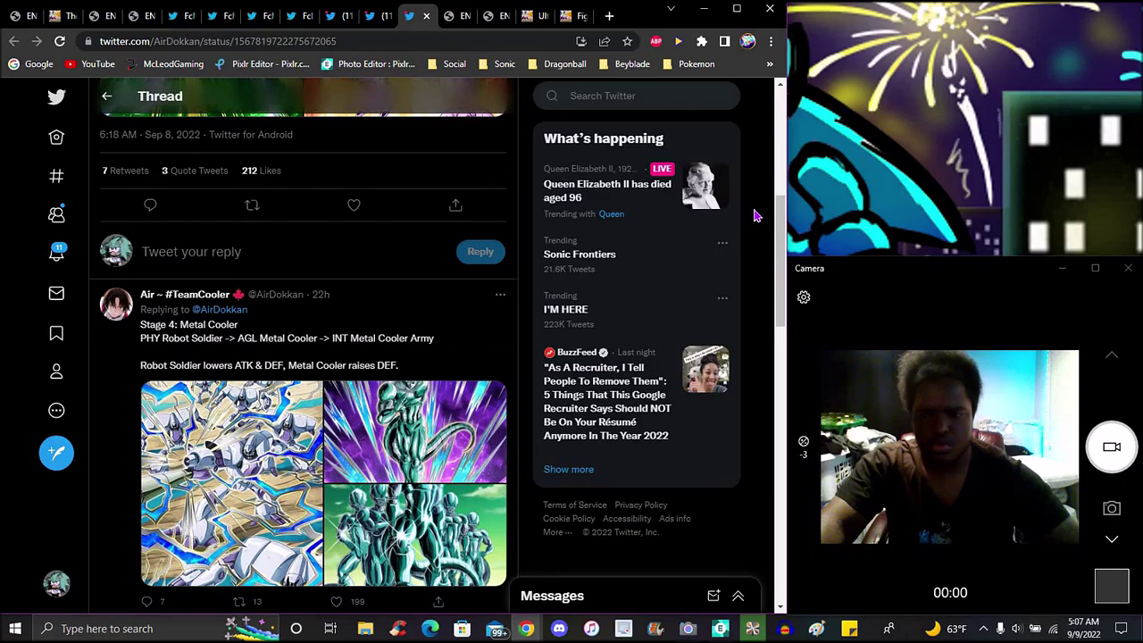
scroll(755, 216, "down", 1)
scroll(755, 215, "down", 1)
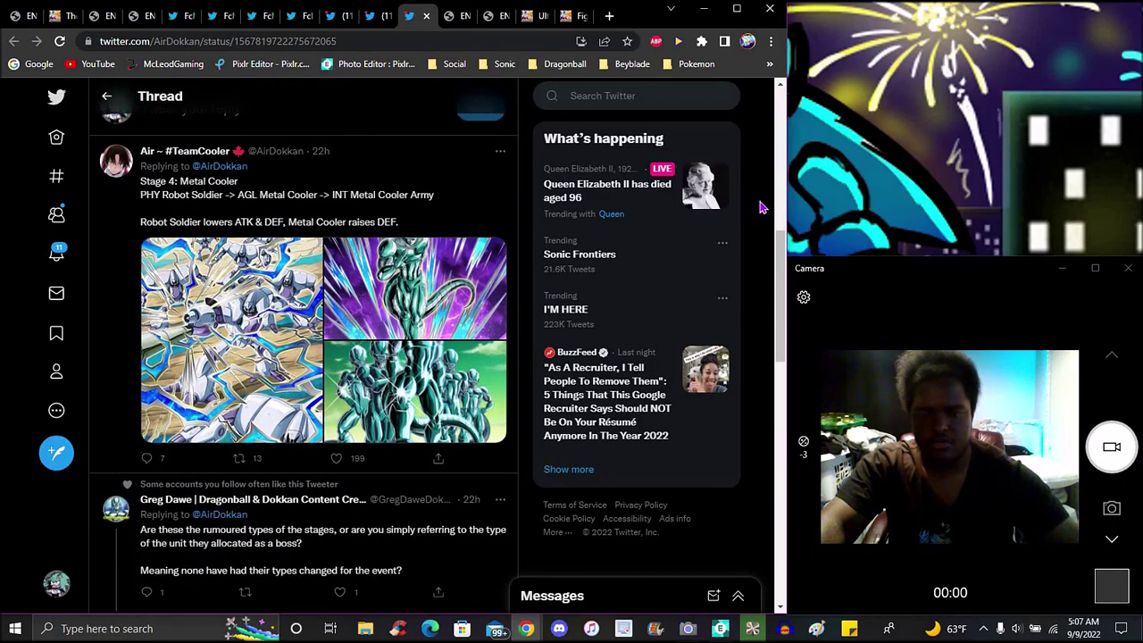
Step: Check the Red Zone Wicked Bloodline page and stone graphic, ending on the Stage 1–8 rewards table
left_click(528, 16)
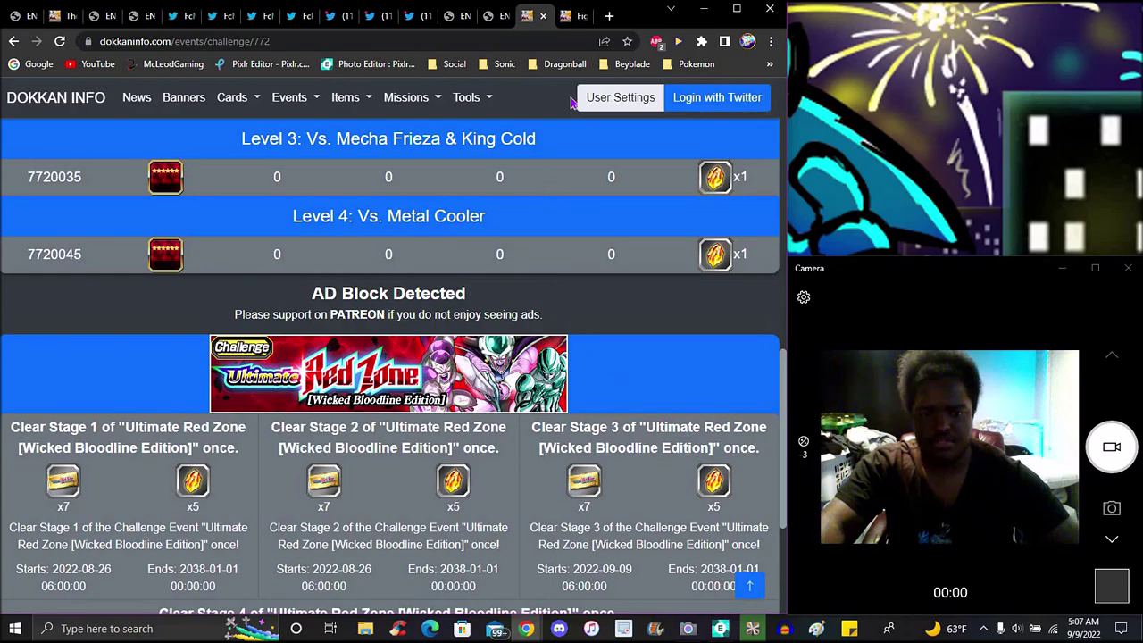
left_click(573, 16)
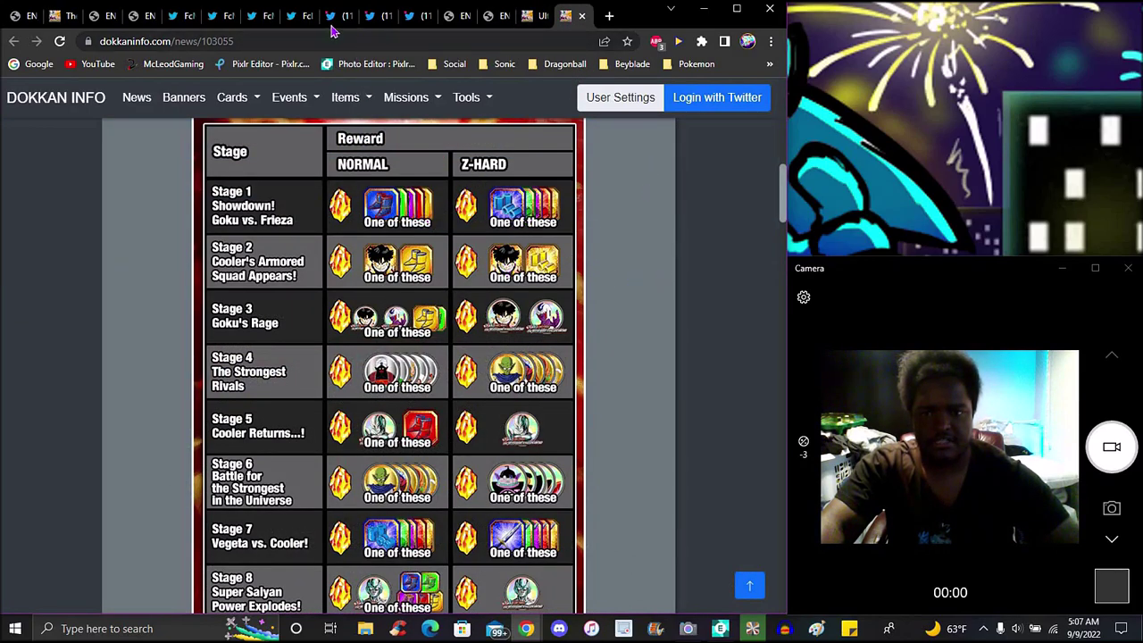
left_click(297, 16)
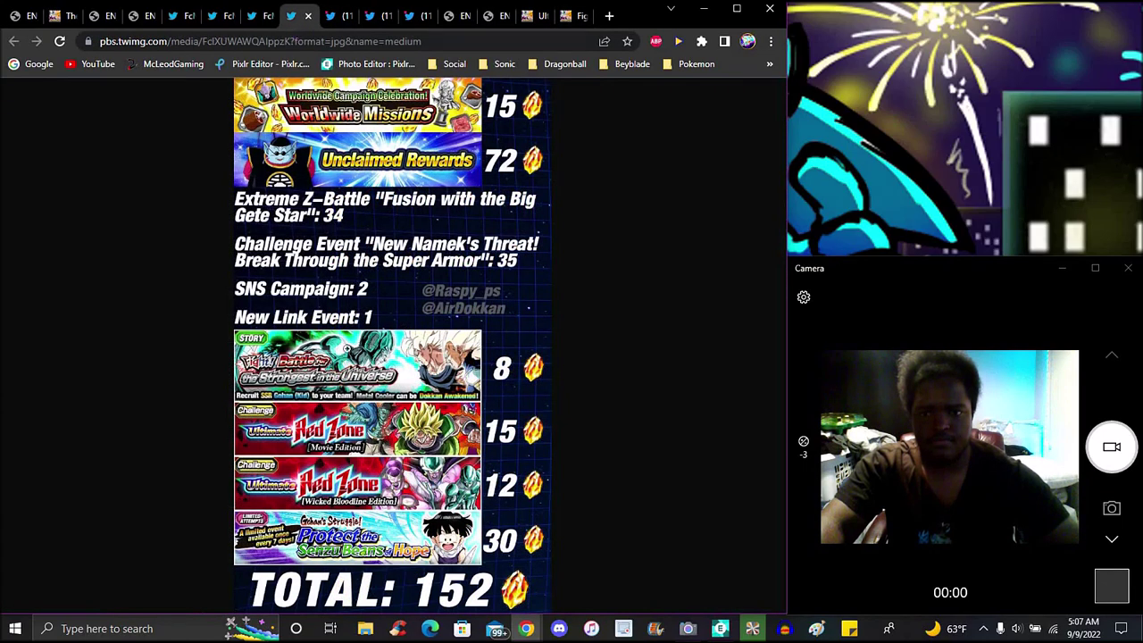
left_click(566, 15)
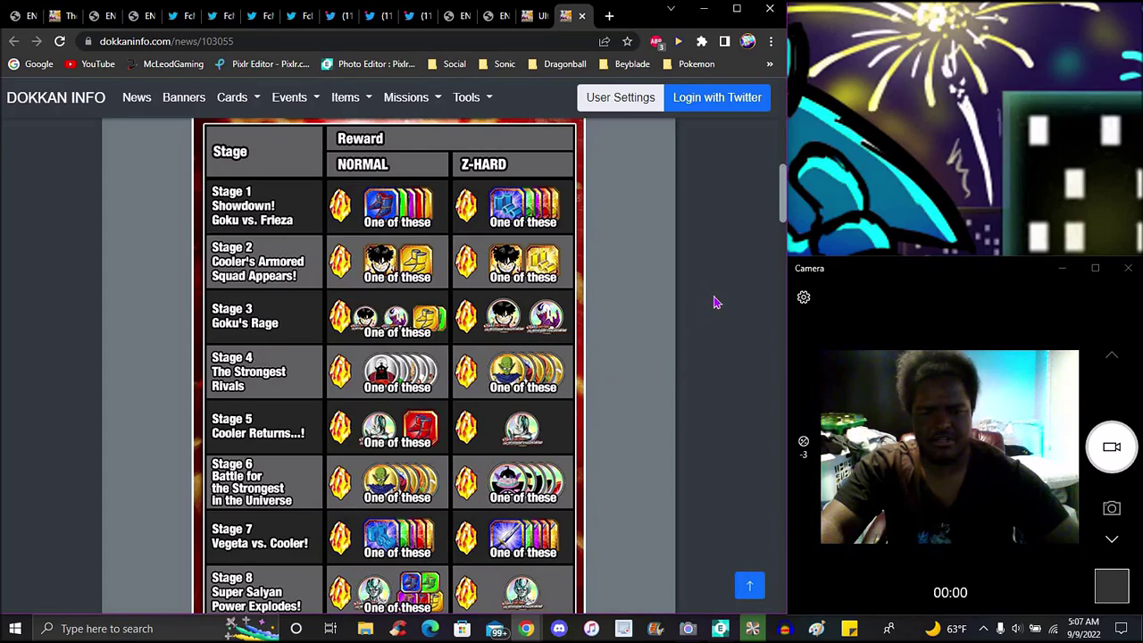
scroll(710, 303, "down", 1)
scroll(717, 366, "down", 1)
scroll(715, 384, "down", 1)
scroll(713, 409, "down", 1)
scroll(713, 409, "down", 1)
scroll(713, 409, "down", 1)
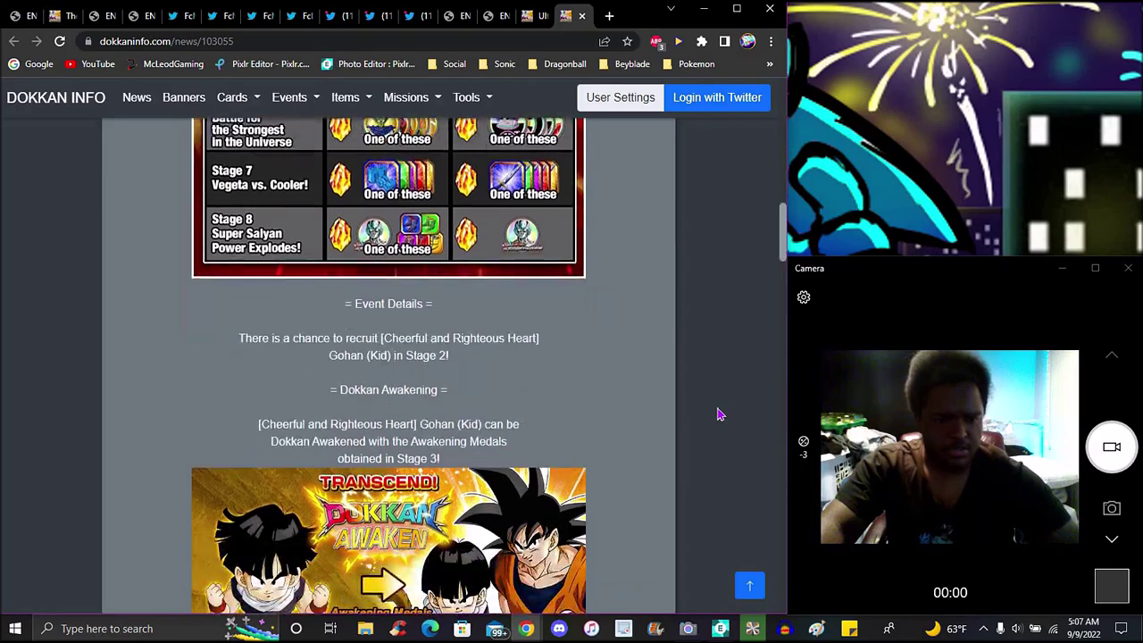
scroll(713, 409, "down", 1)
scroll(666, 402, "down", 1)
scroll(666, 401, "down", 1)
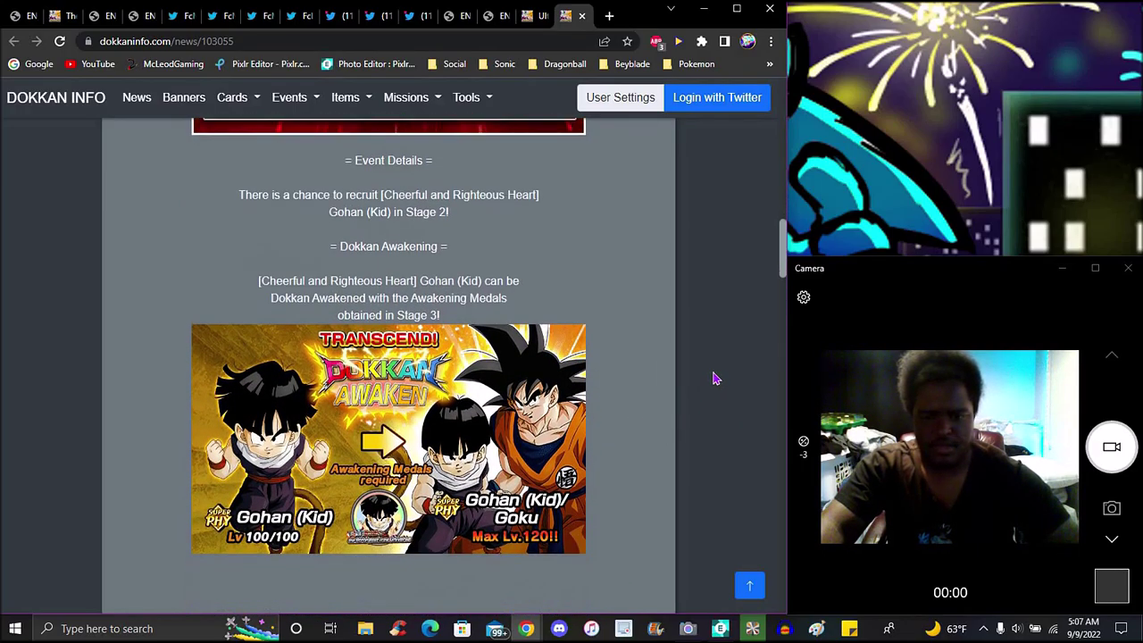
scroll(714, 393, "down", 1)
scroll(721, 393, "down", 1)
scroll(721, 393, "down", 1)
scroll(721, 393, "down", 1)
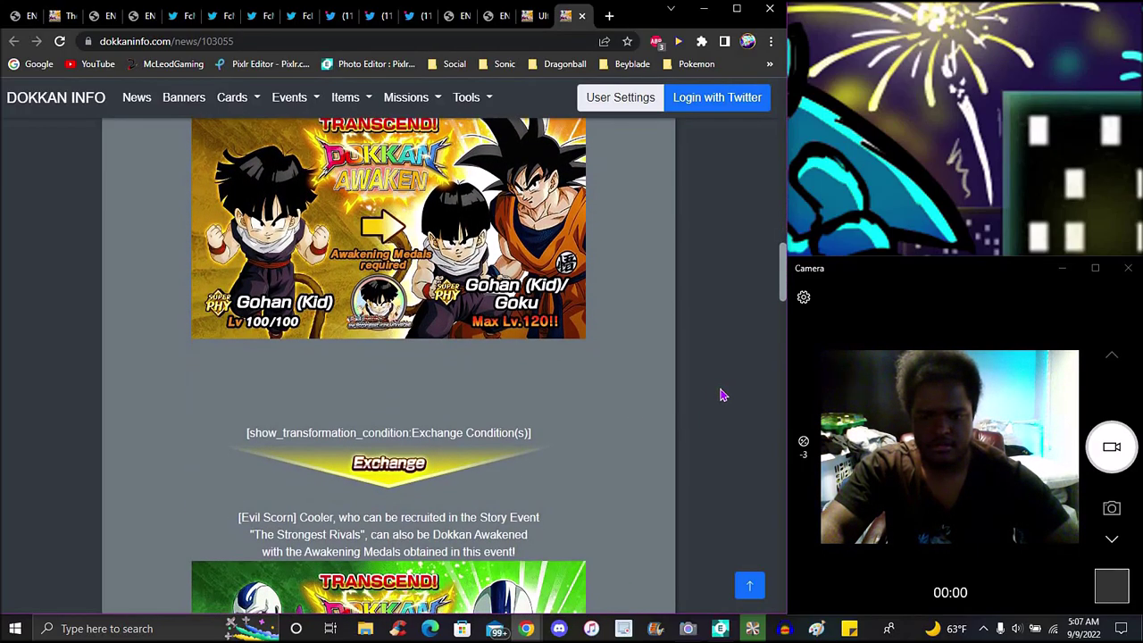
scroll(721, 393, "down", 1)
scroll(721, 416, "down", 1)
scroll(721, 415, "down", 1)
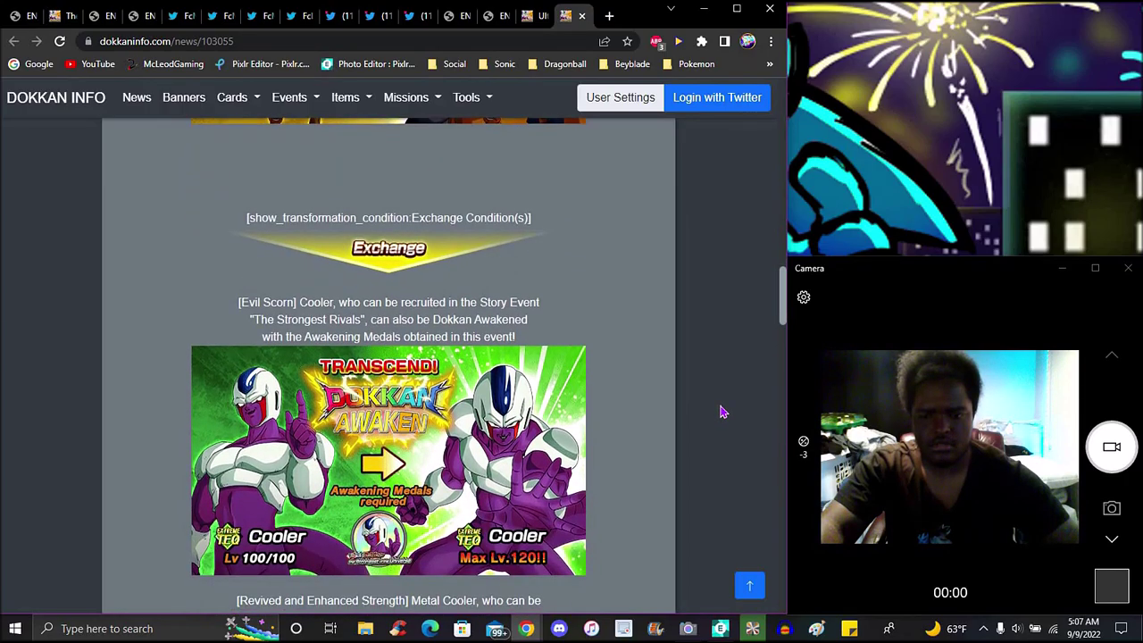
scroll(721, 415, "down", 1)
scroll(722, 411, "down", 1)
scroll(722, 410, "down", 1)
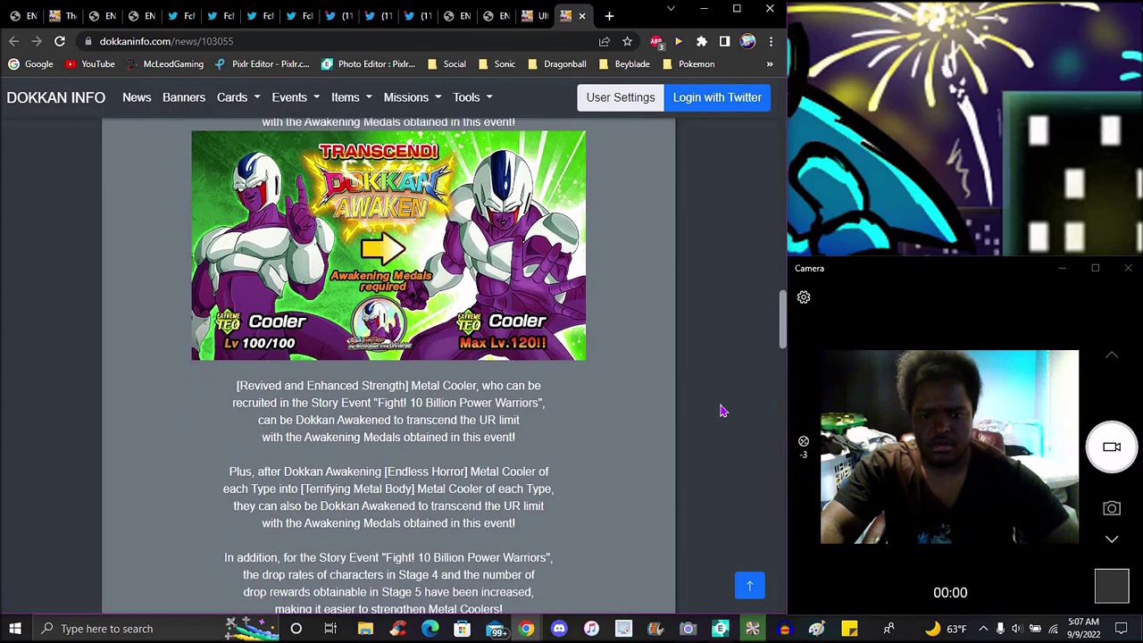
scroll(721, 411, "down", 1)
scroll(722, 411, "down", 1)
scroll(722, 411, "down", 1)
scroll(721, 411, "down", 1)
scroll(722, 411, "down", 1)
scroll(721, 410, "down", 1)
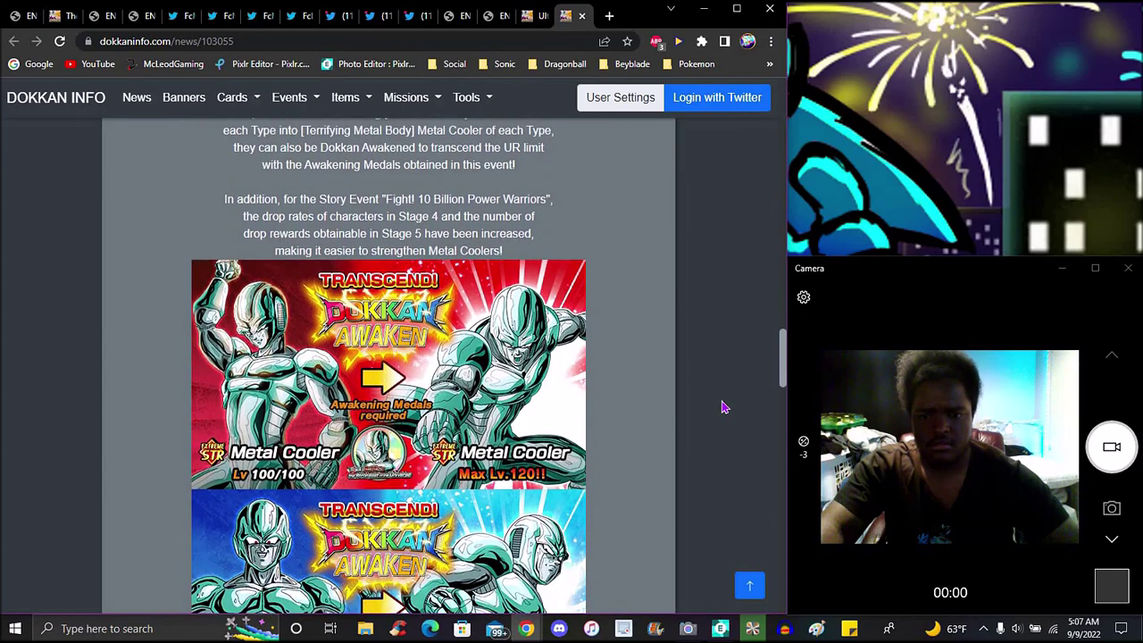
scroll(723, 407, "down", 2)
scroll(679, 398, "down", 2)
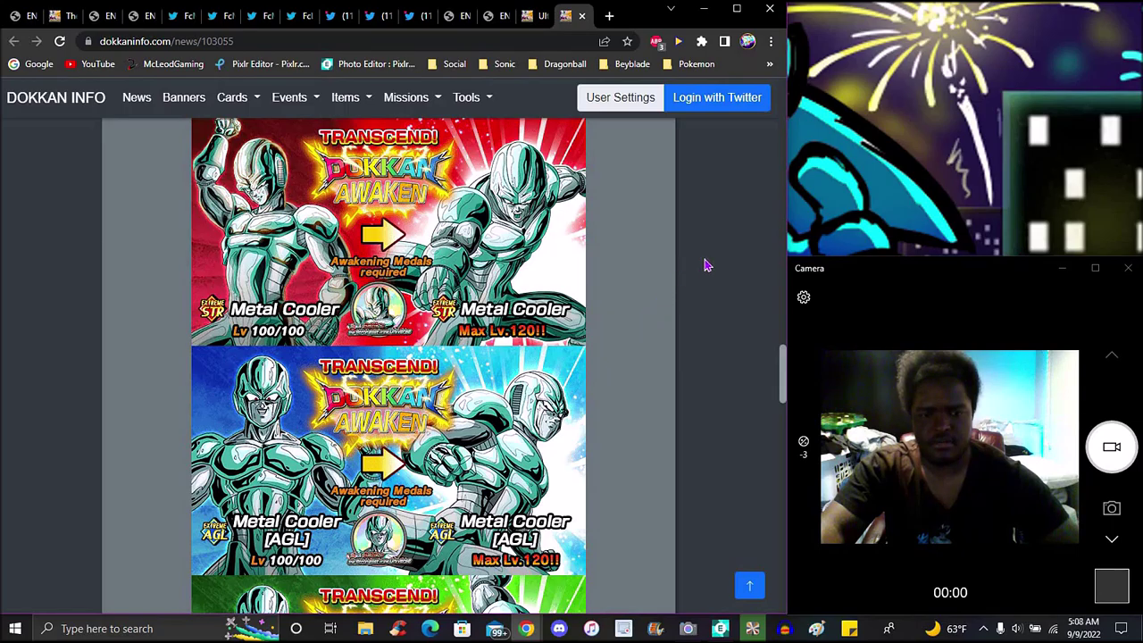
scroll(705, 264, "down", 2)
scroll(709, 268, "down", 2)
scroll(711, 270, "down", 1)
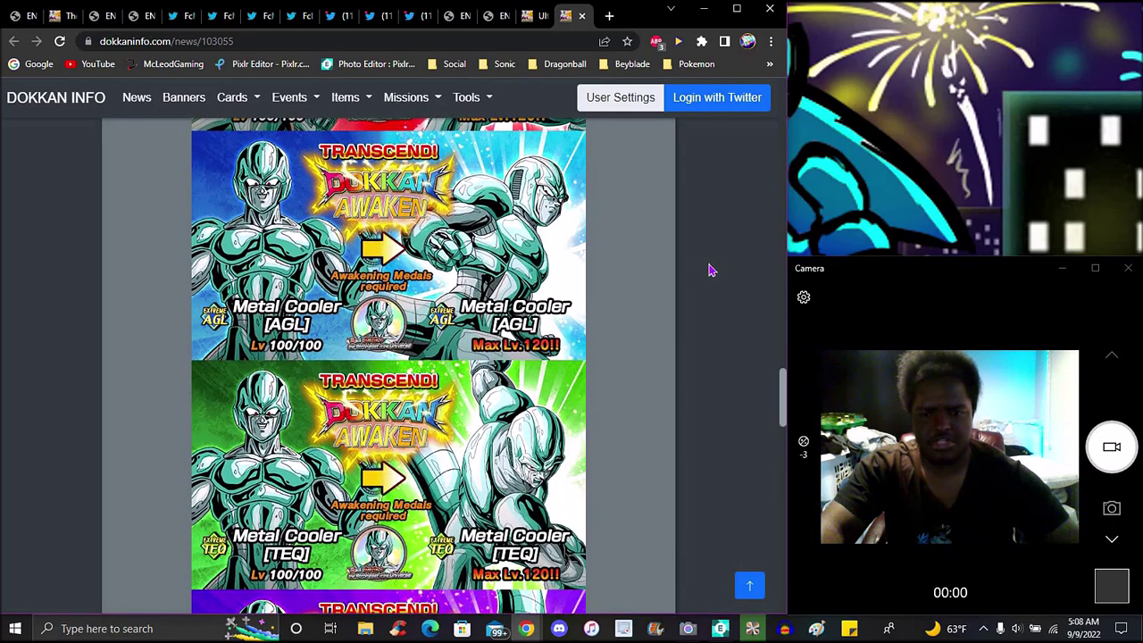
scroll(711, 270, "down", 1)
scroll(711, 270, "down", 1)
scroll(711, 270, "down", 1)
scroll(711, 272, "down", 1)
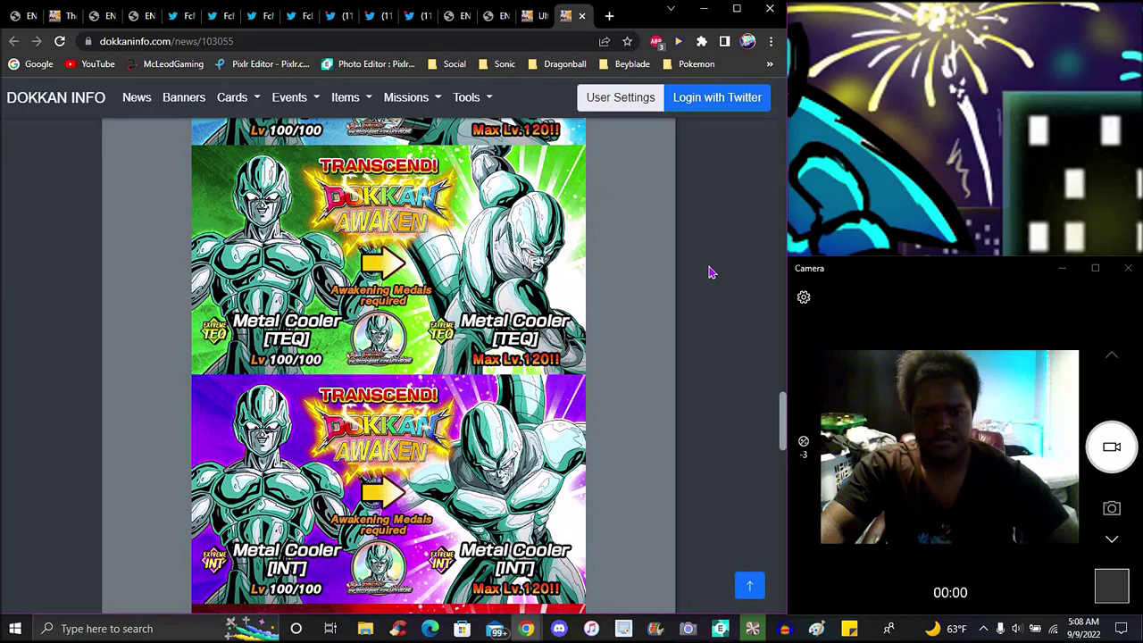
scroll(711, 272, "down", 1)
scroll(711, 281, "down", 2)
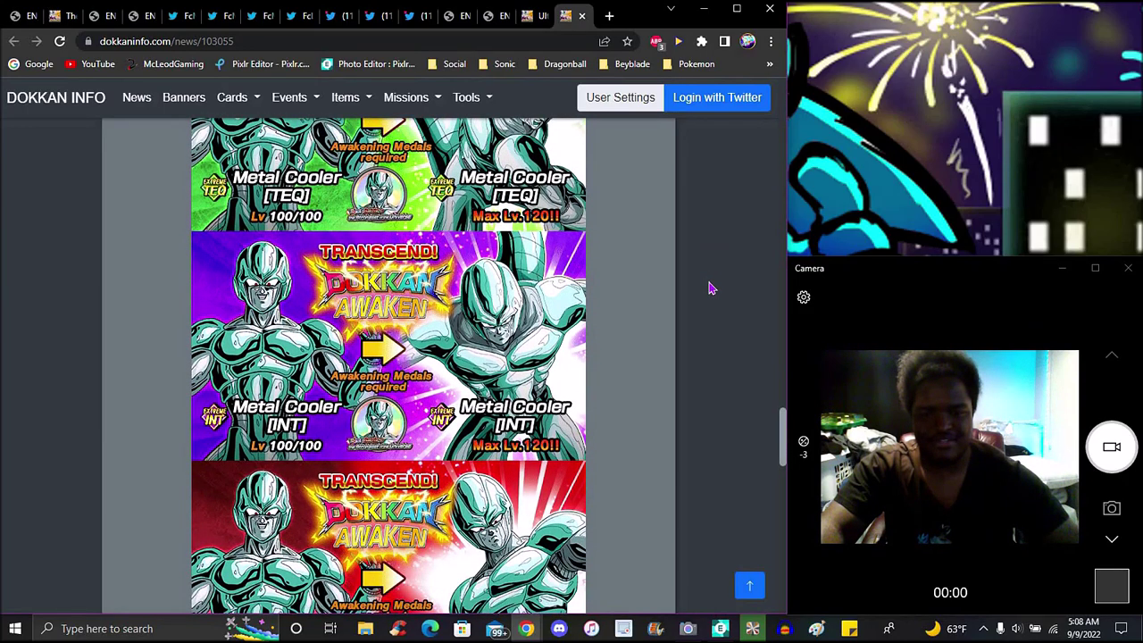
scroll(712, 287, "down", 2)
scroll(712, 287, "down", 1)
scroll(714, 288, "down", 1)
scroll(716, 288, "down", 1)
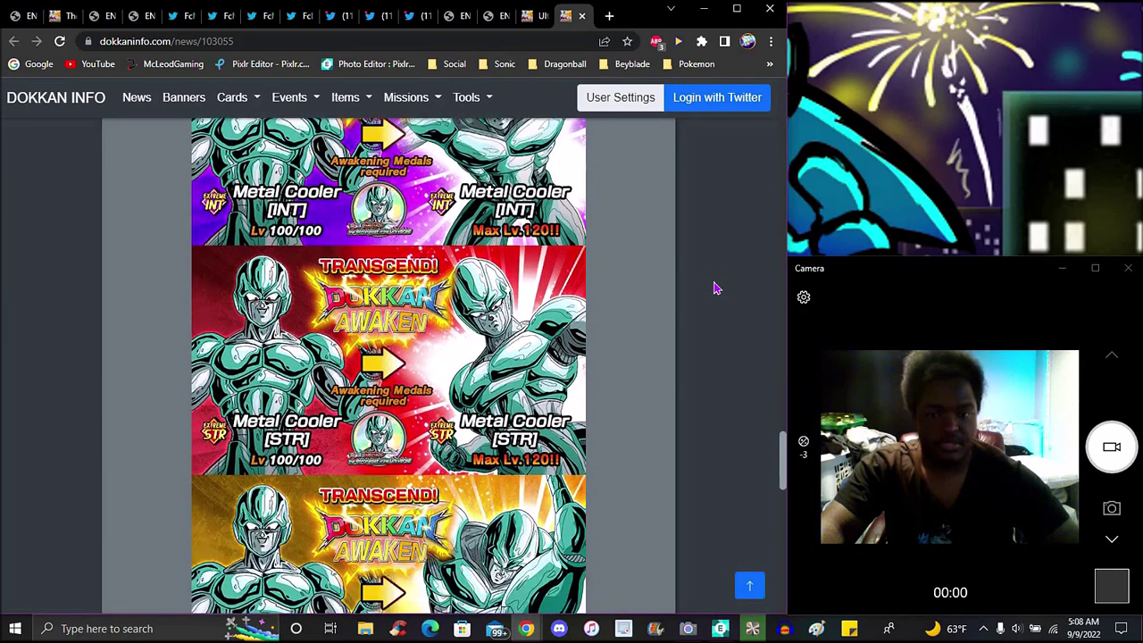
scroll(714, 288, "down", 1)
scroll(714, 288, "down", 1)
scroll(714, 287, "down", 1)
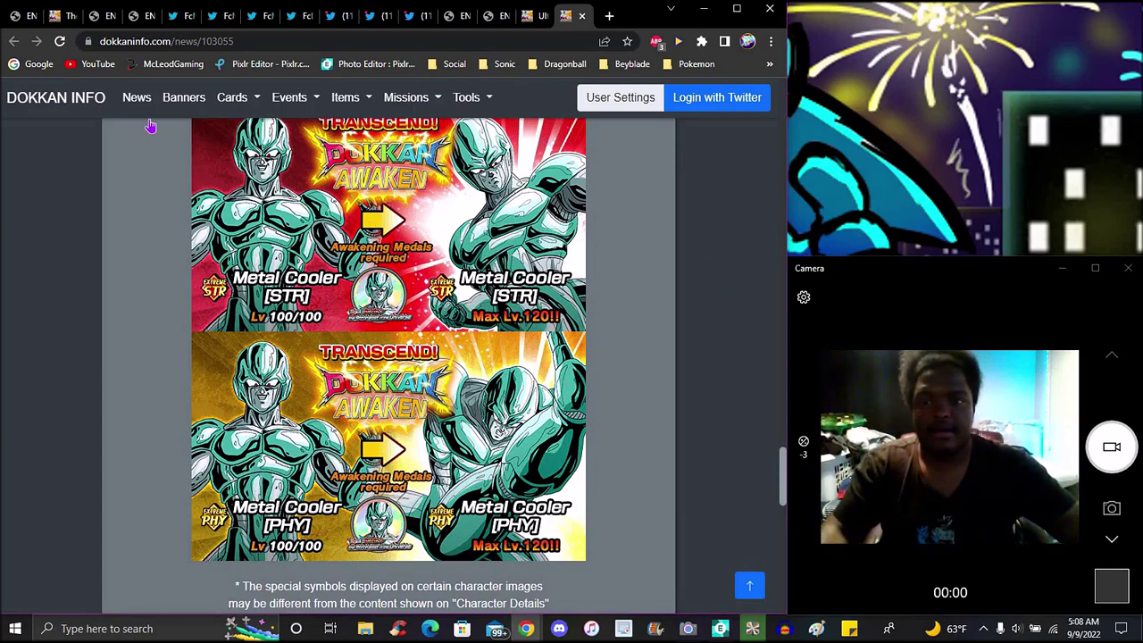
Step: Browse the Summon Ticket, Worldwide Missions, Dokkan Festival and DB Story banners, then the stone totals
left_click(139, 16)
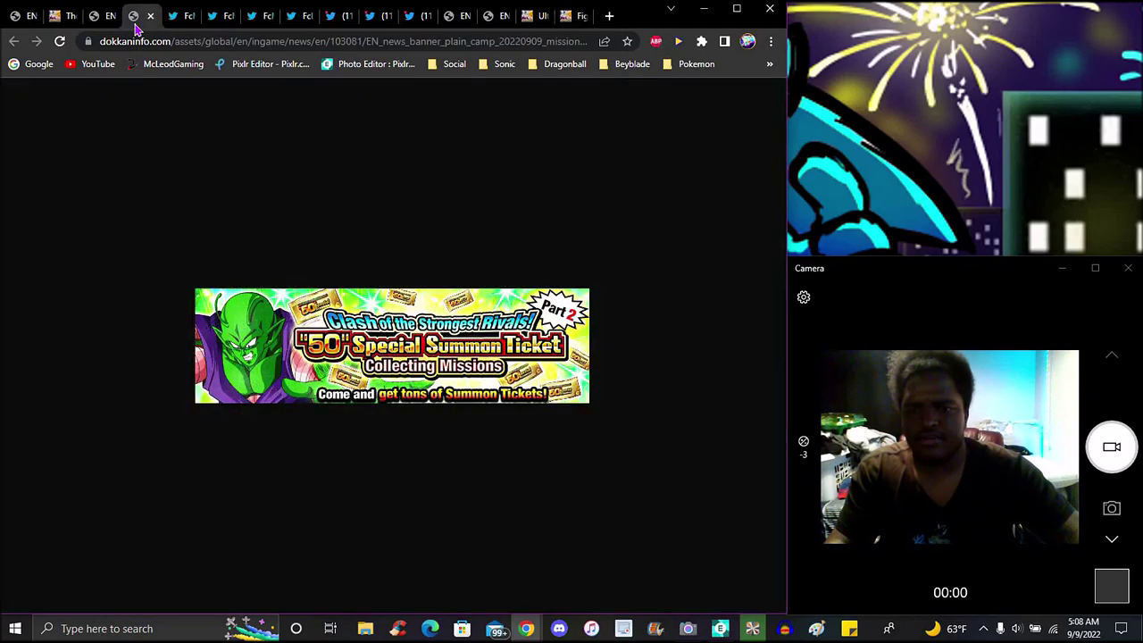
left_click(102, 15)
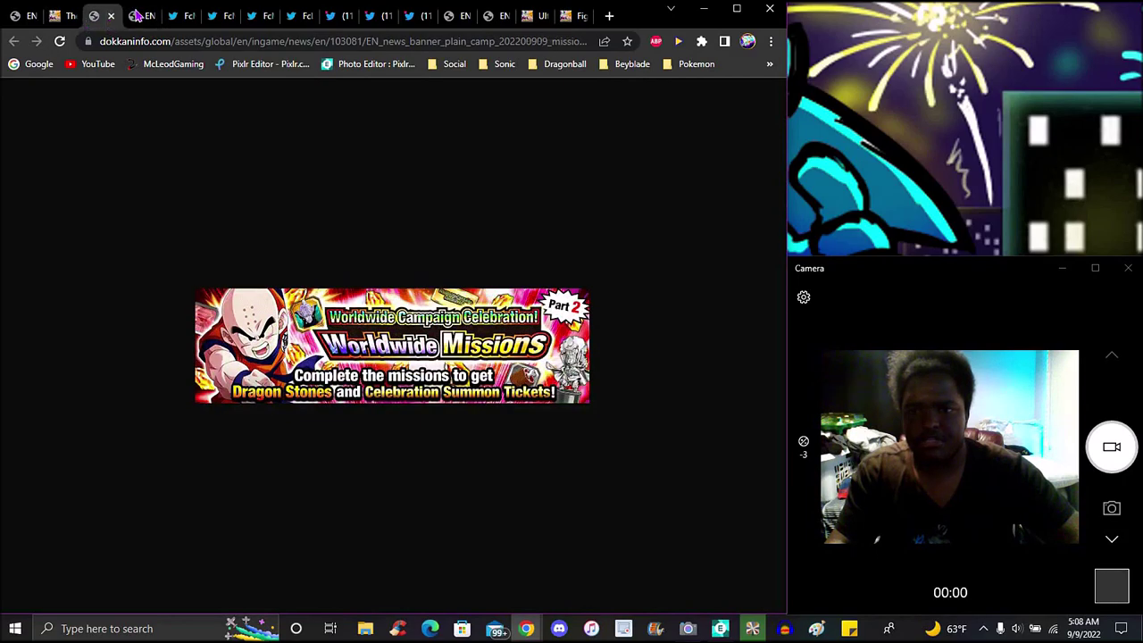
left_click(179, 15)
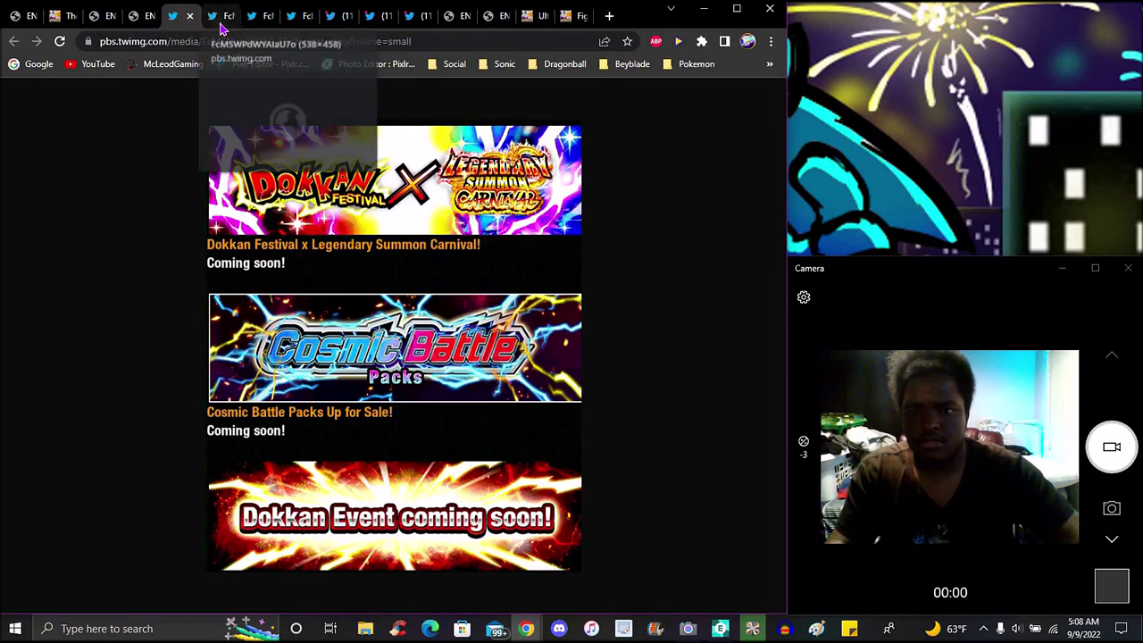
left_click(218, 15)
left_click(254, 15)
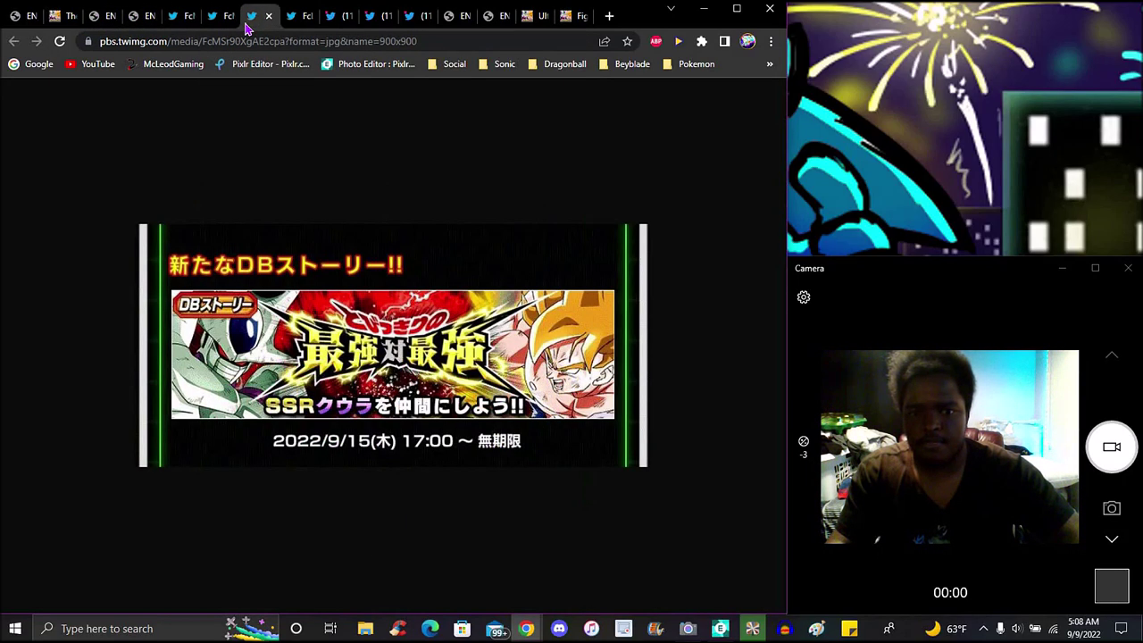
left_click(295, 15)
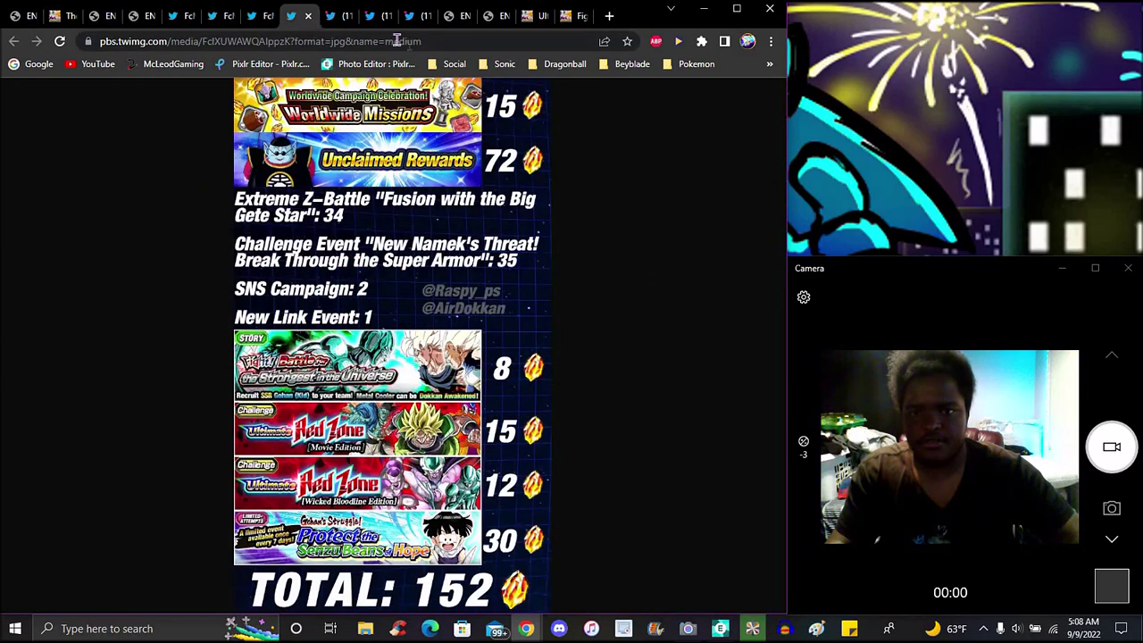
Step: Step back through the earlier tabs to the Strongest in the Universe Campaign banner
left_click(100, 15)
left_click(111, 15)
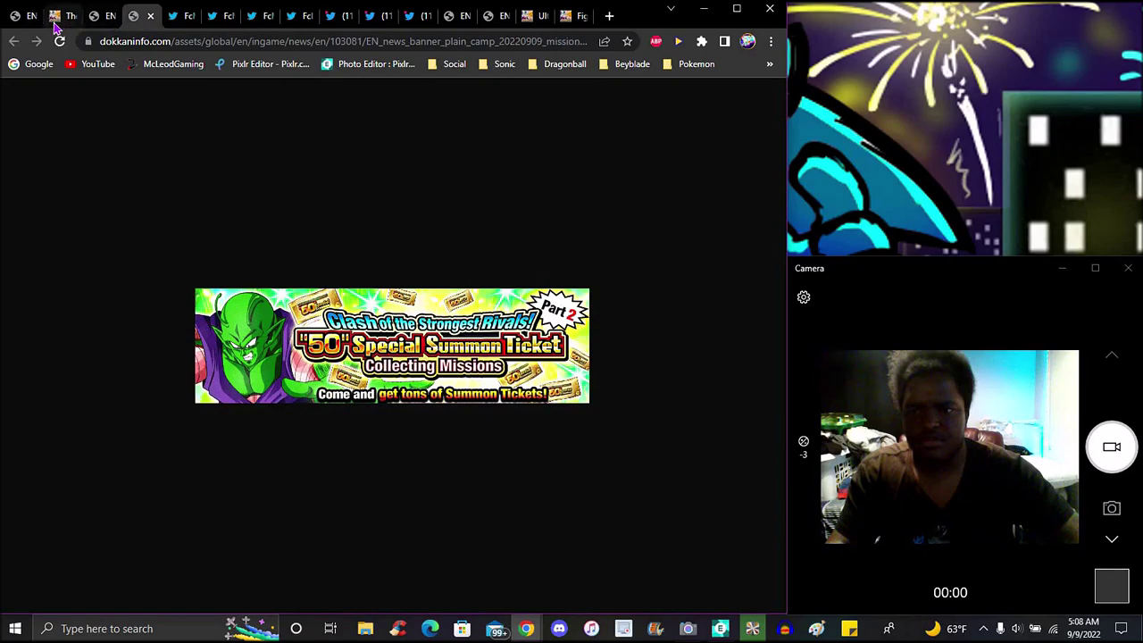
left_click(55, 15)
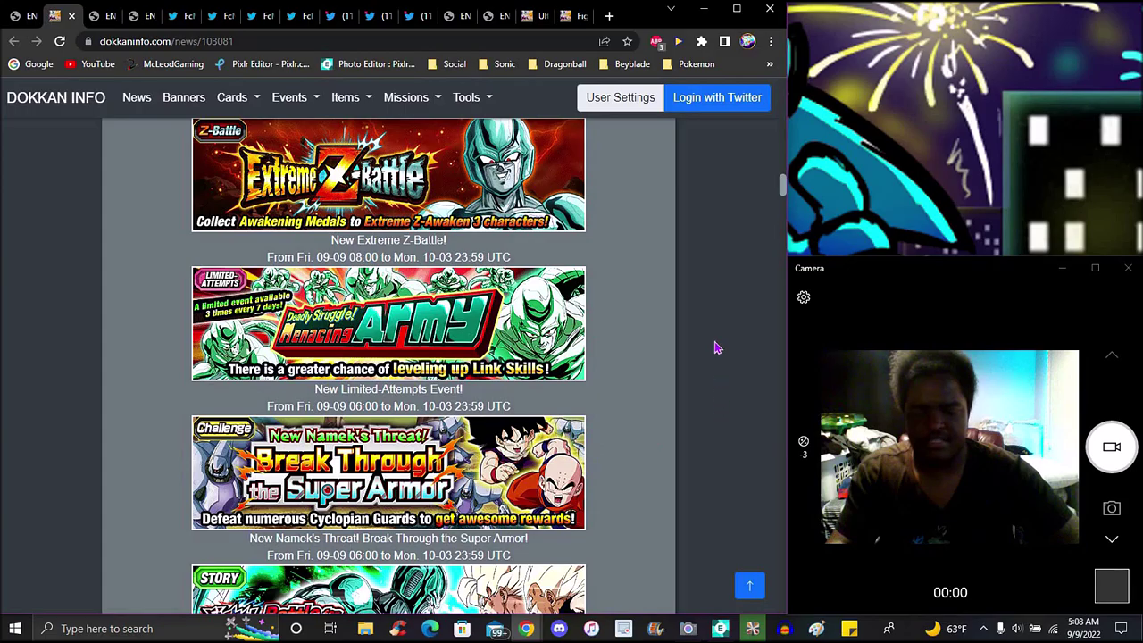
left_click(16, 16)
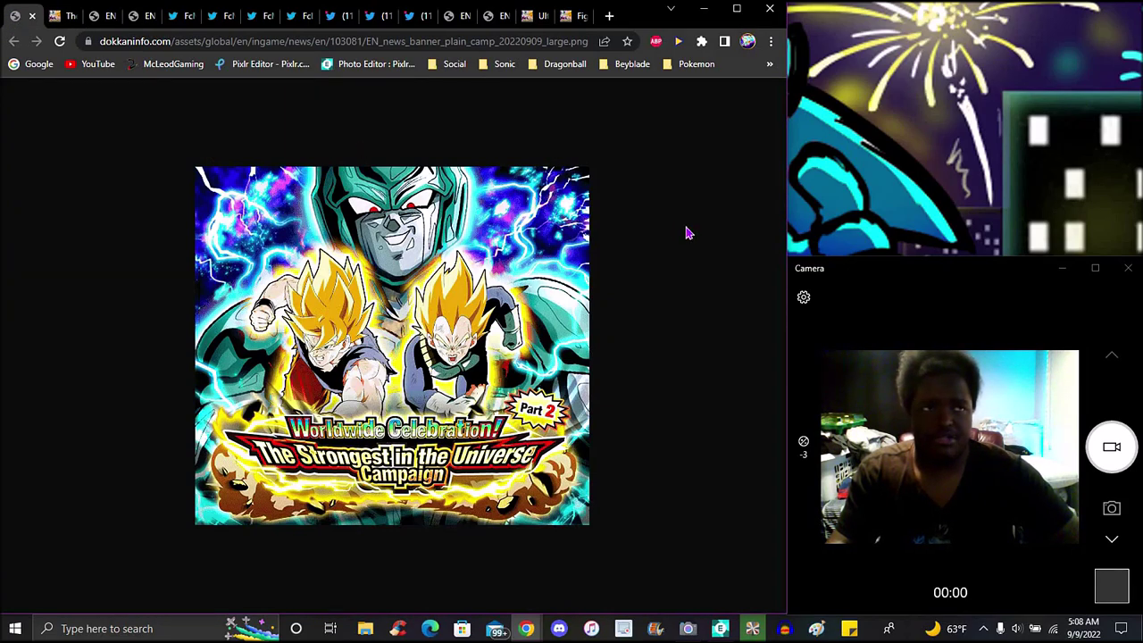